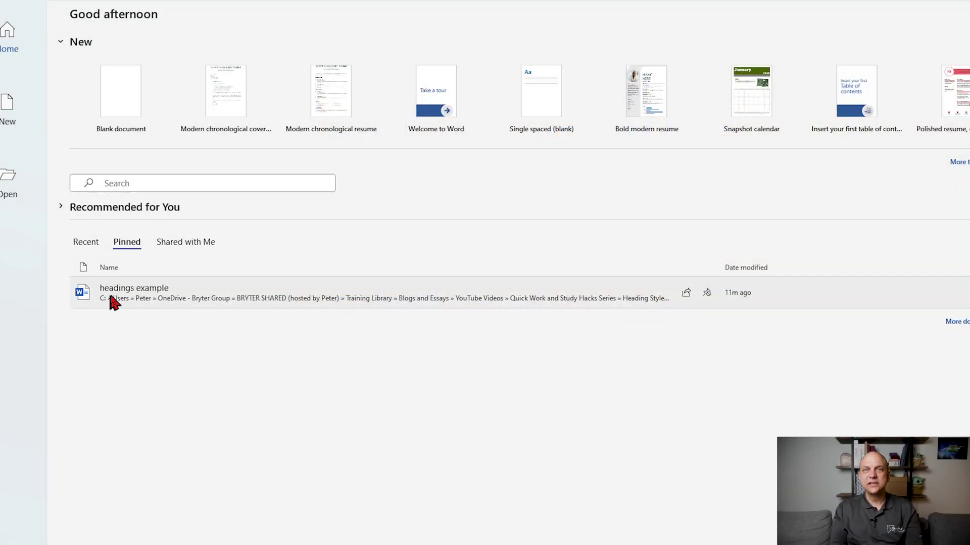
# Open the headings example document and style 'Heading 1' and 'Another Heading 1' as Heading 1
pyautogui.click(112, 298)
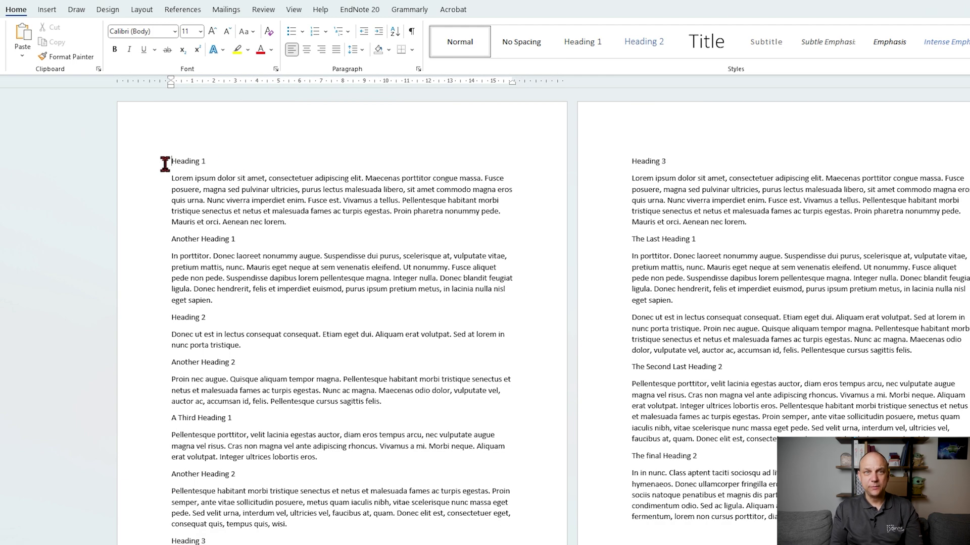
pyautogui.moveTo(167, 162); pyautogui.dragTo(212, 164)
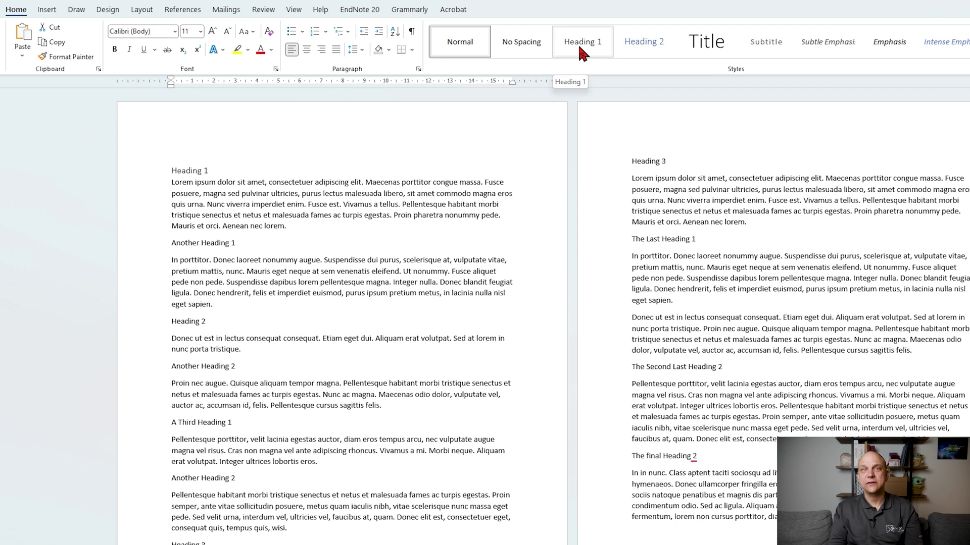
pyautogui.click(579, 44)
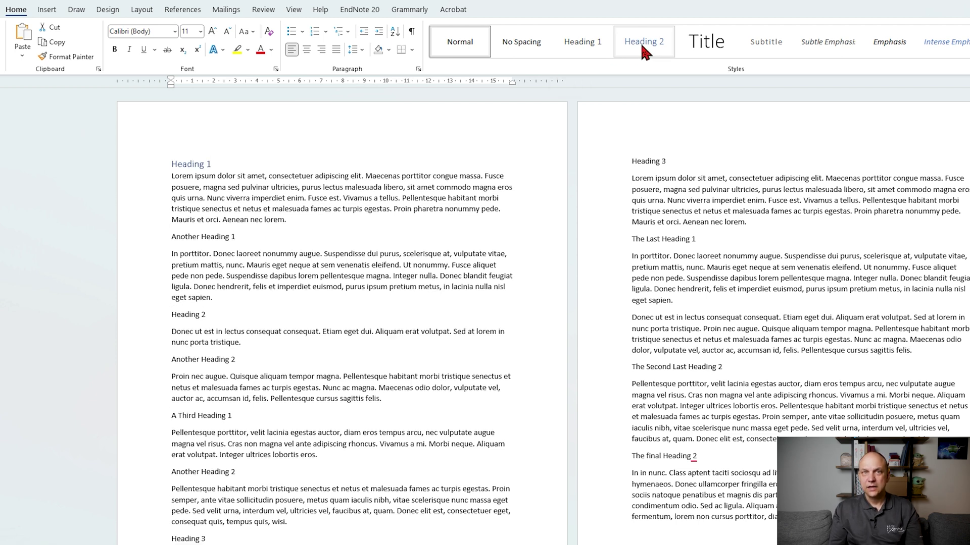
pyautogui.click(594, 50)
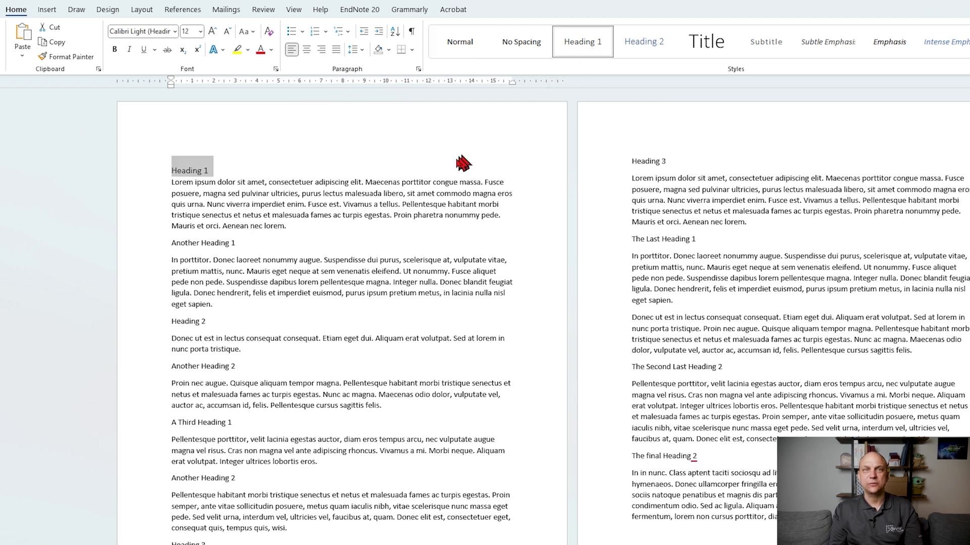
pyautogui.tripleClick(243, 244)
pyautogui.press('F4')
pyautogui.tripleClick(182, 317)
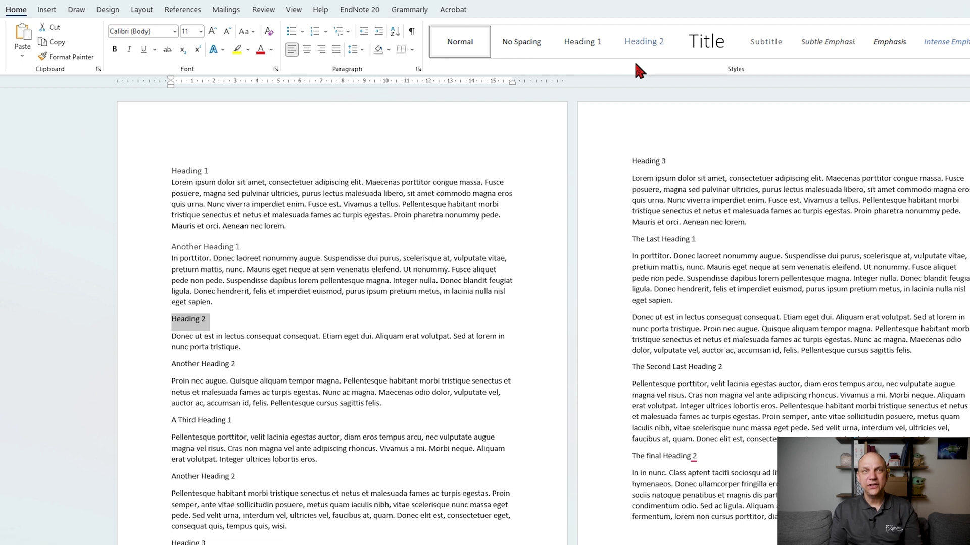
# On page one, apply Heading 2, Heading 3 and Heading 1 (A Third Heading 1) to their lines
pyautogui.click(635, 52)
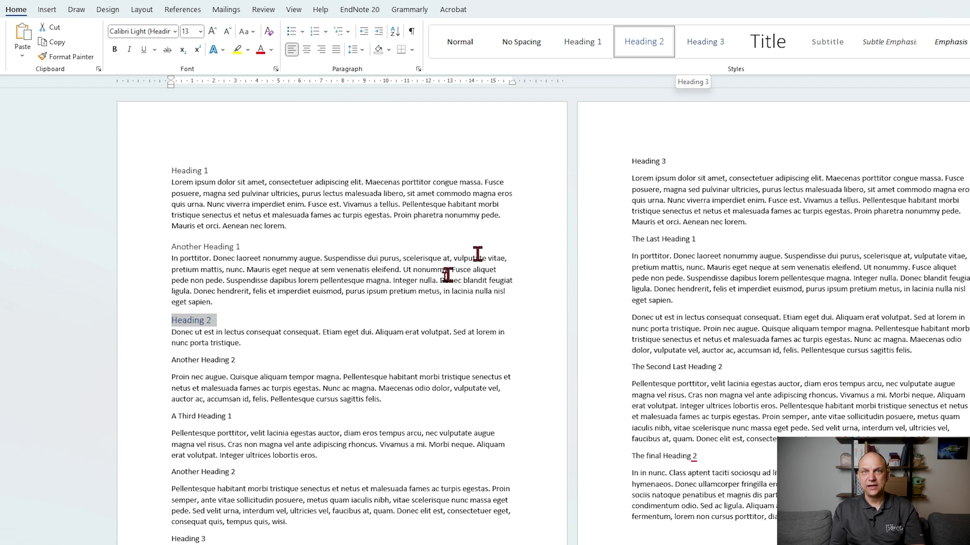
pyautogui.moveTo(240, 360); pyautogui.dragTo(172, 360)
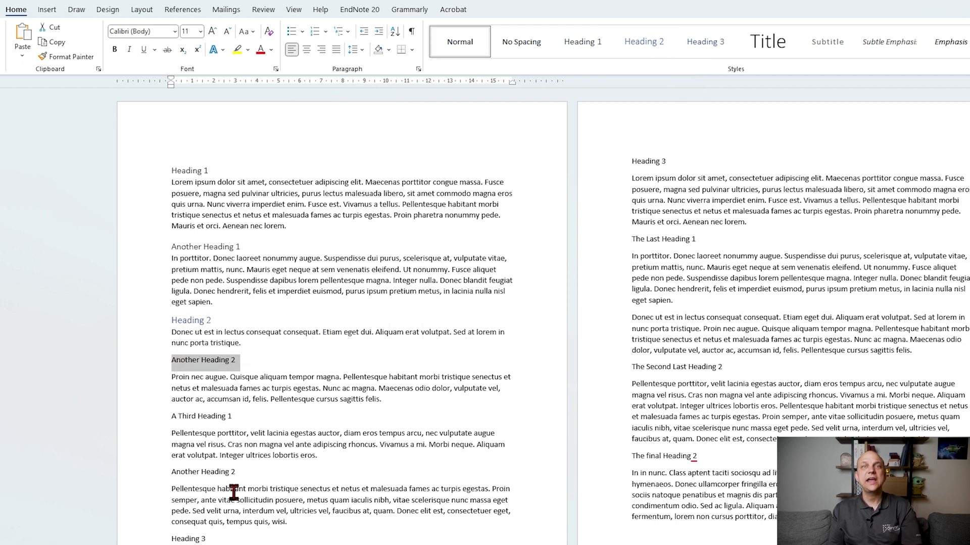
pyautogui.moveTo(214, 539); pyautogui.dragTo(171, 539)
pyautogui.click(701, 43)
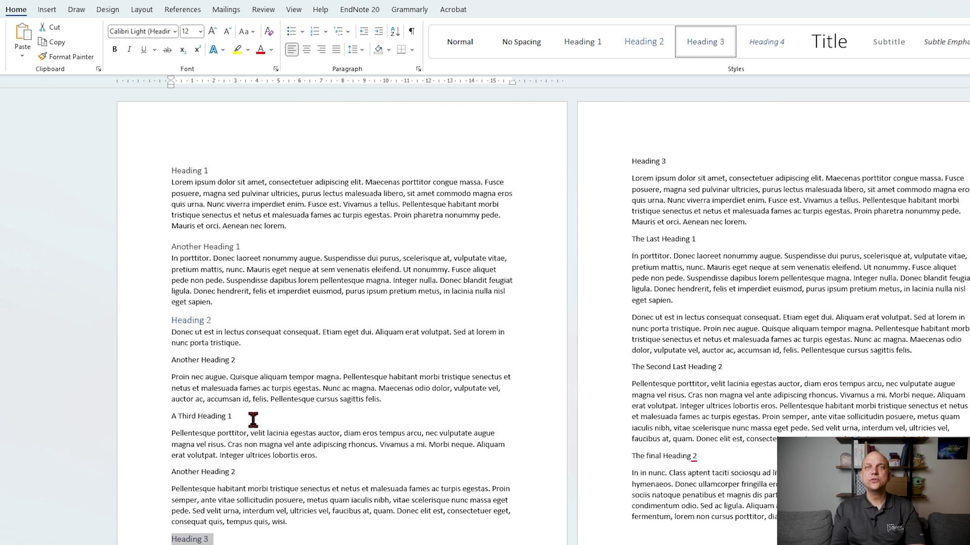
pyautogui.moveTo(253, 420); pyautogui.dragTo(156, 424)
pyautogui.click(582, 43)
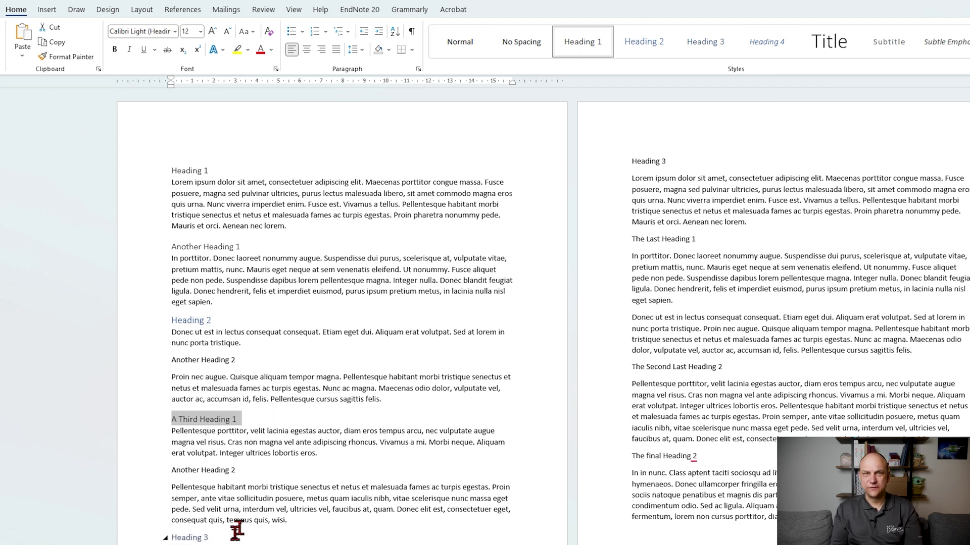
pyautogui.click(370, 400)
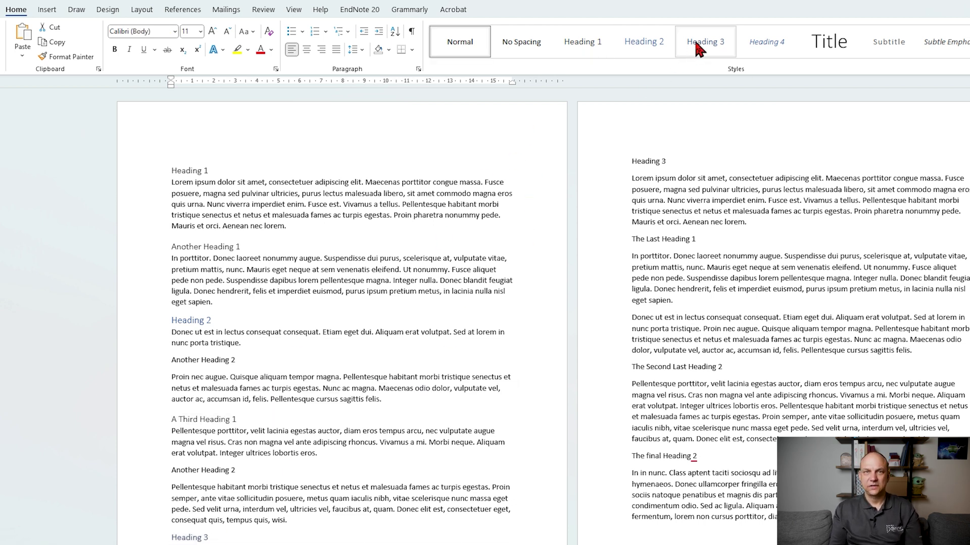
# On page two, style Heading 3, The Last Heading 1, and the last two Heading 2 lines
pyautogui.moveTo(680, 162); pyautogui.dragTo(628, 160)
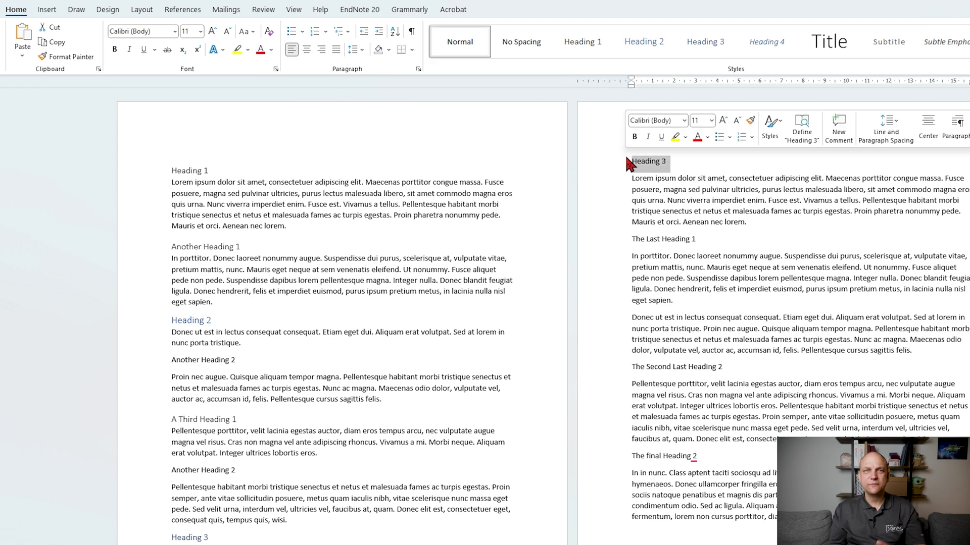
pyautogui.click(704, 45)
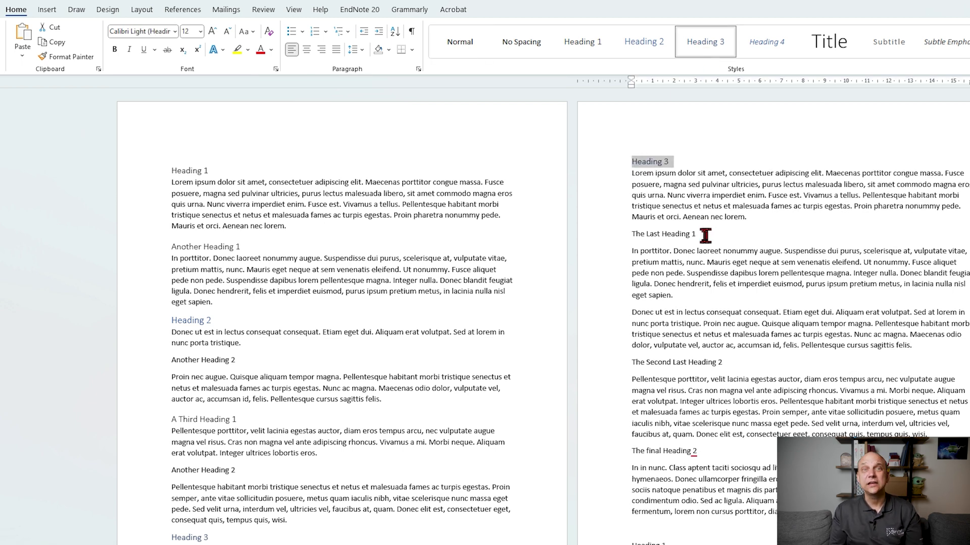
pyautogui.moveTo(705, 235); pyautogui.dragTo(628, 237)
pyautogui.click(582, 44)
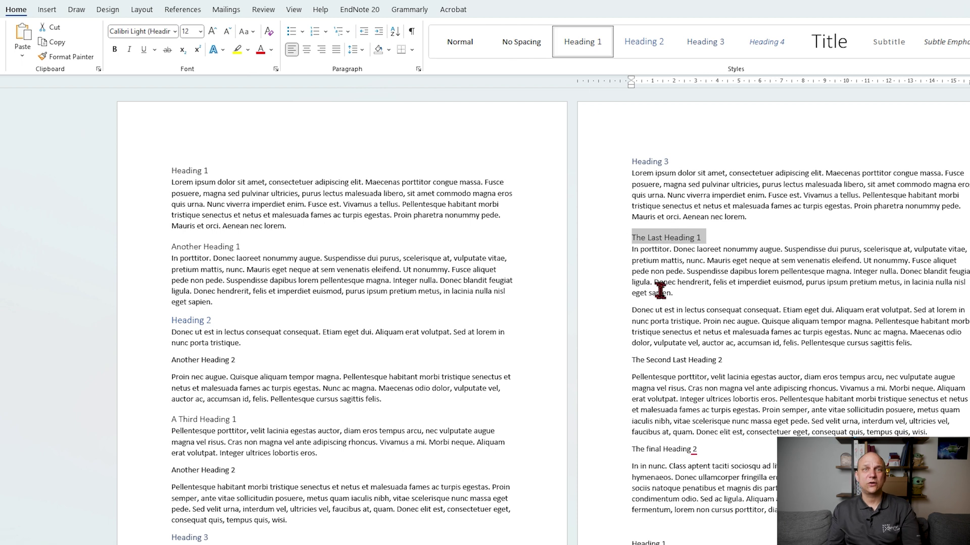
pyautogui.moveTo(727, 360); pyautogui.dragTo(630, 360)
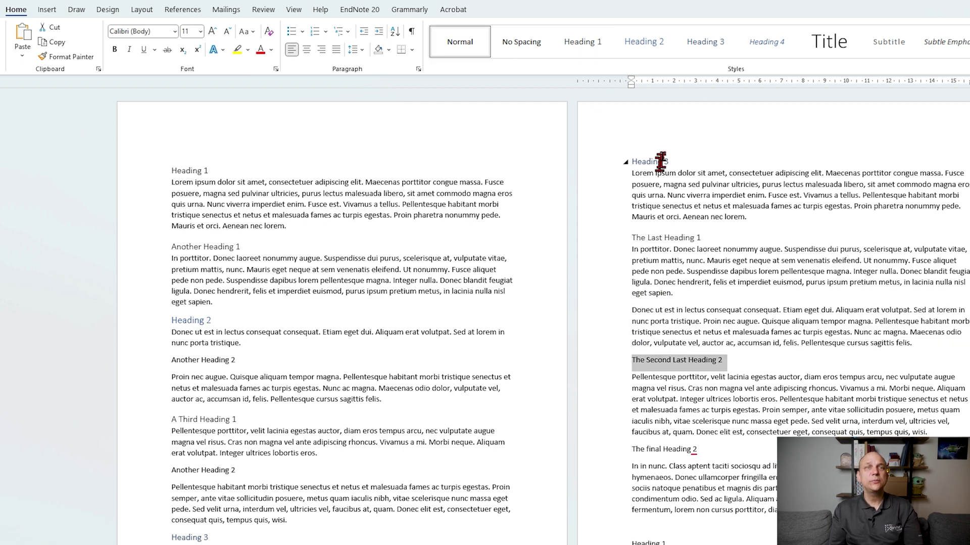
pyautogui.click(651, 48)
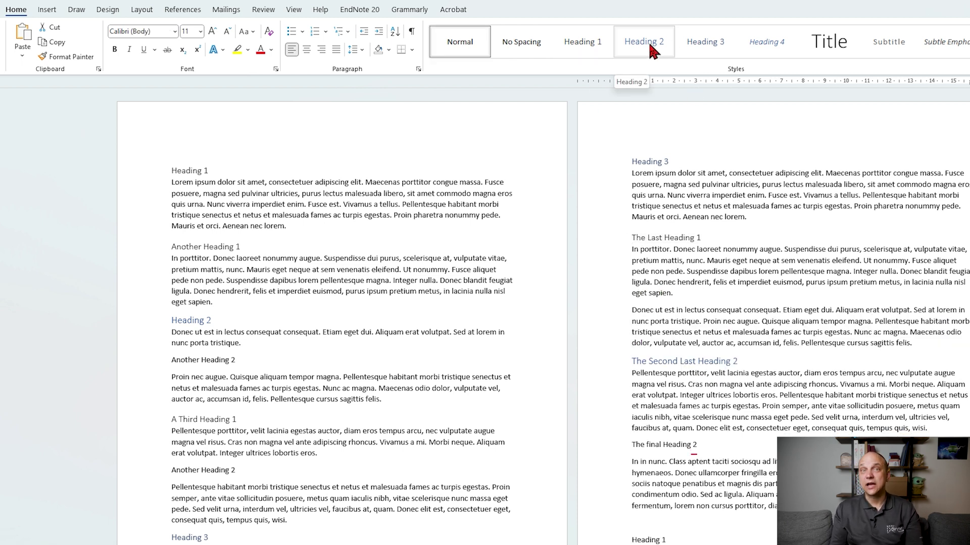
pyautogui.click(652, 50)
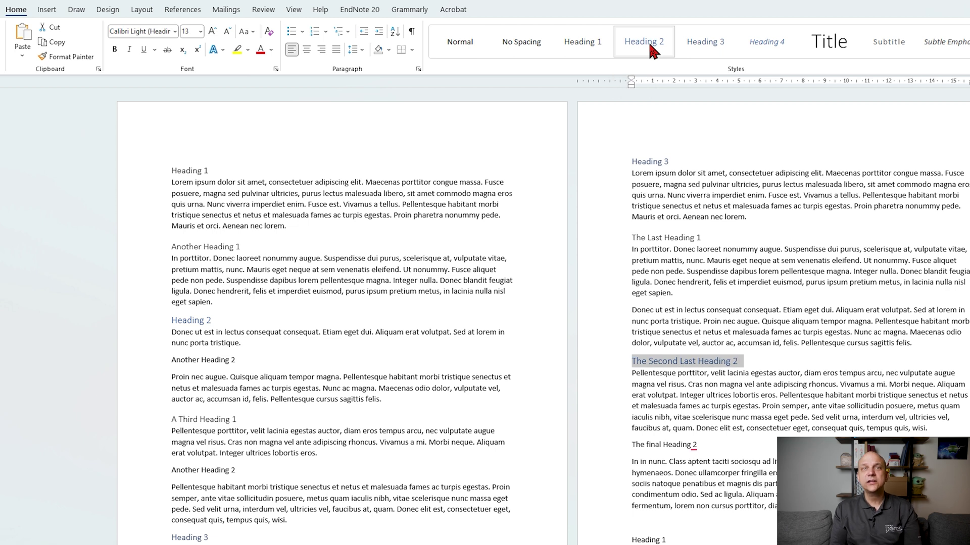
pyautogui.moveTo(703, 447); pyautogui.dragTo(626, 445)
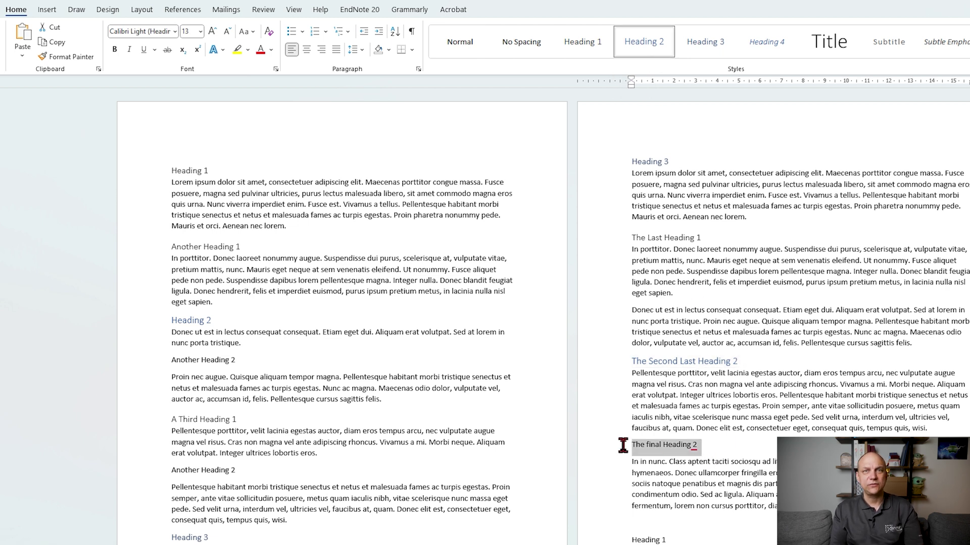
pyautogui.click(657, 50)
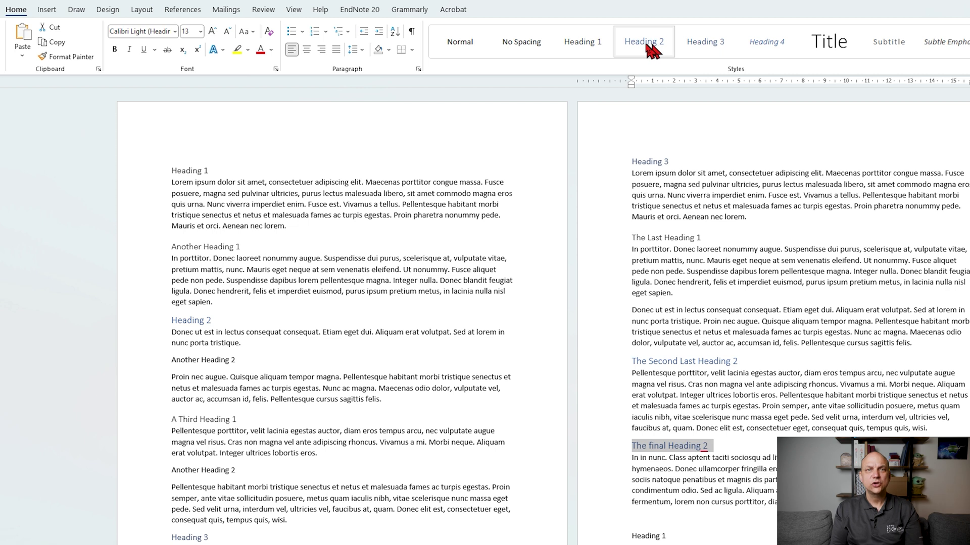
# Modify the Heading 1 style to be bold and centred, keeping Calibri Light at size 12
pyautogui.rightClick(570, 50)
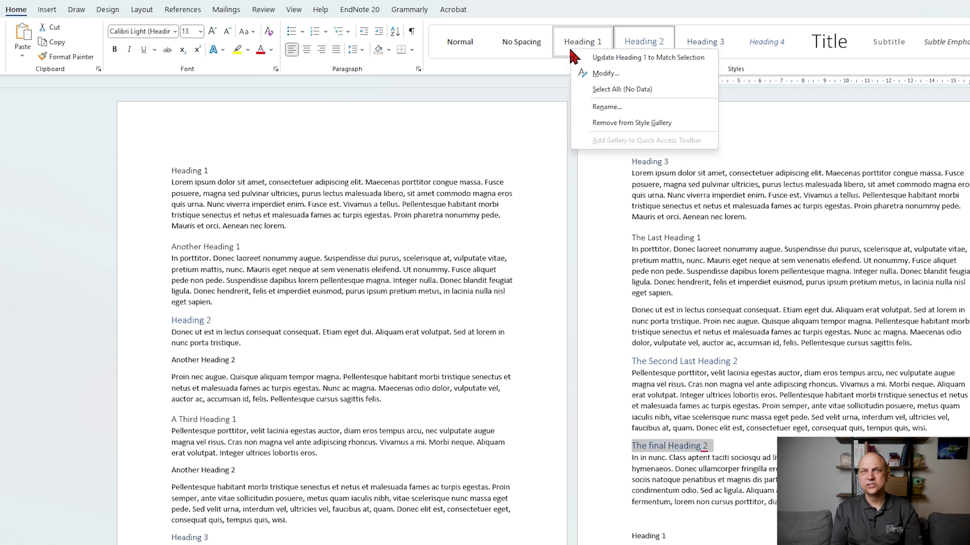
pyautogui.click(605, 73)
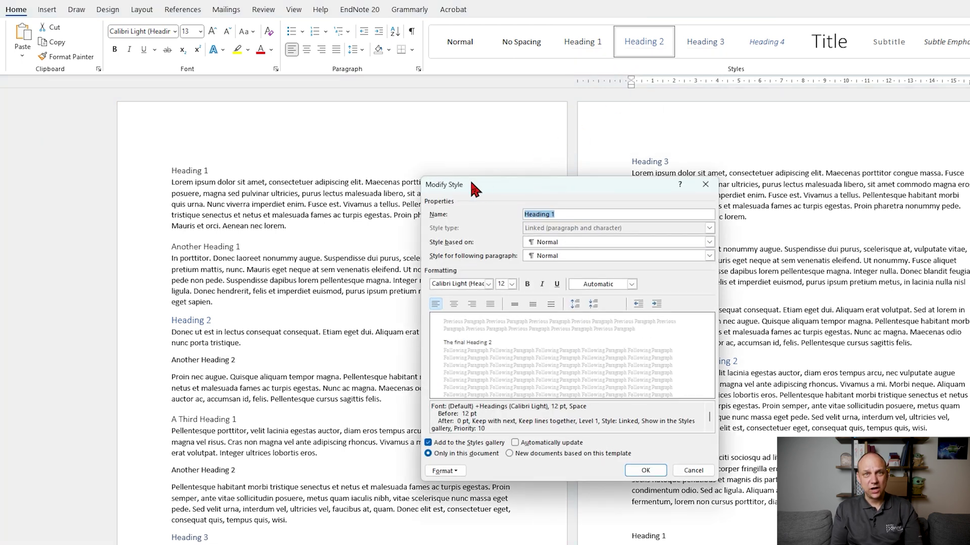
pyautogui.click(488, 283)
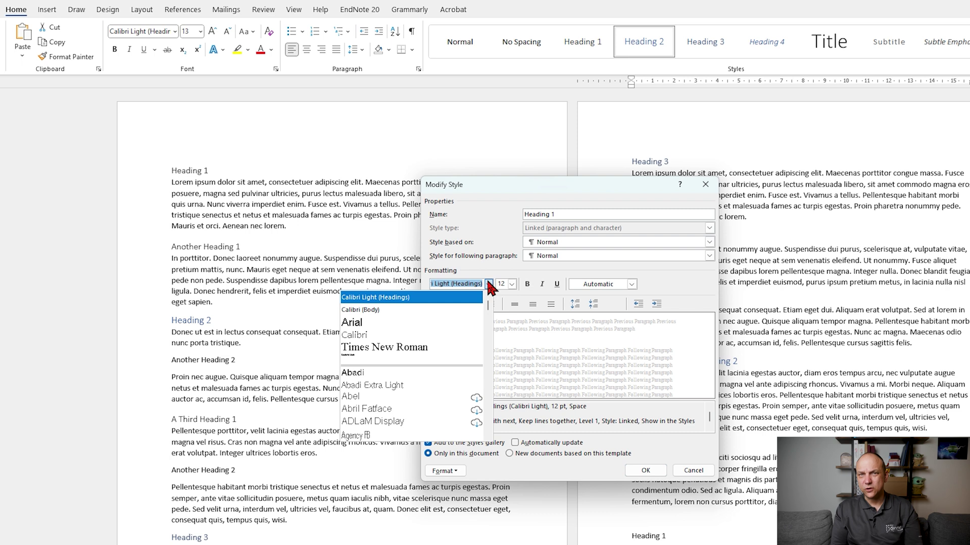
pyautogui.click(489, 284)
pyautogui.click(512, 284)
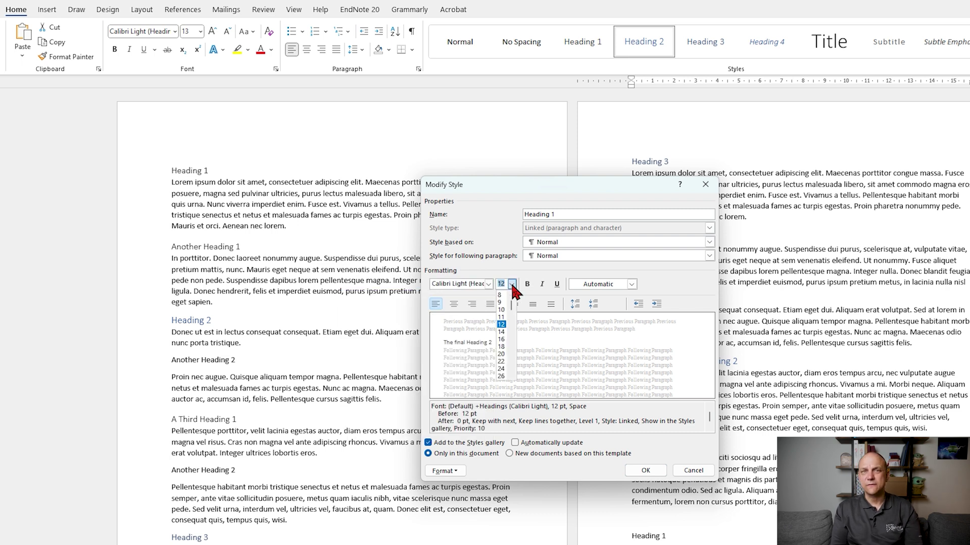
pyautogui.click(511, 283)
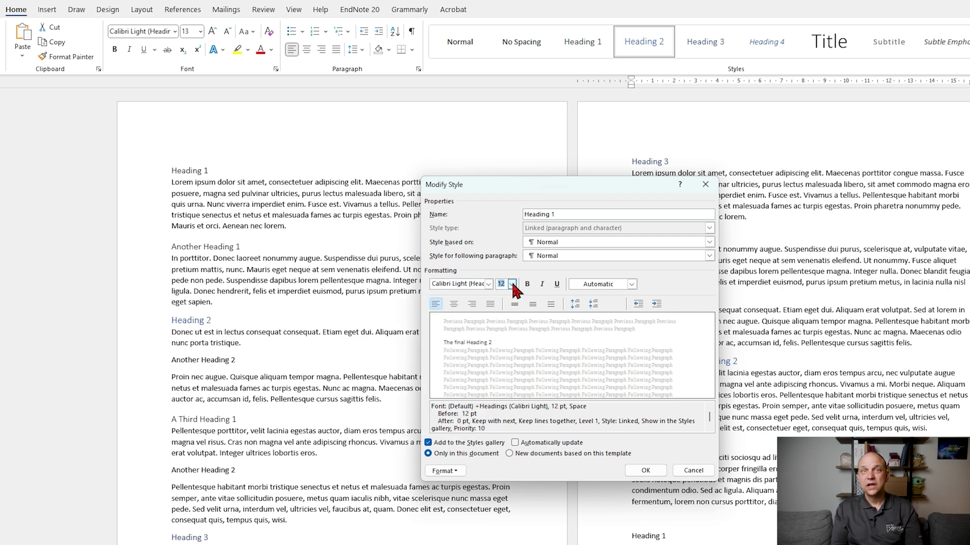
pyautogui.click(527, 284)
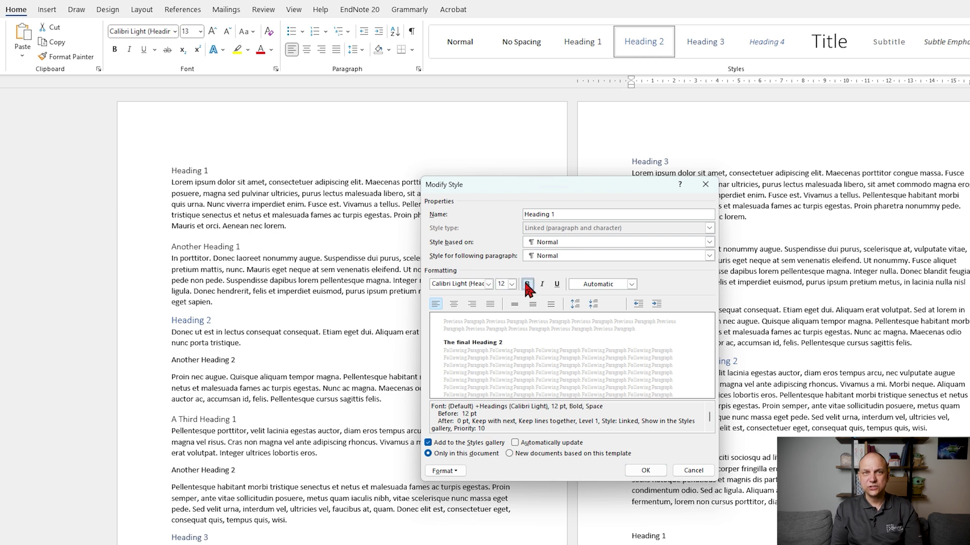
pyautogui.click(454, 303)
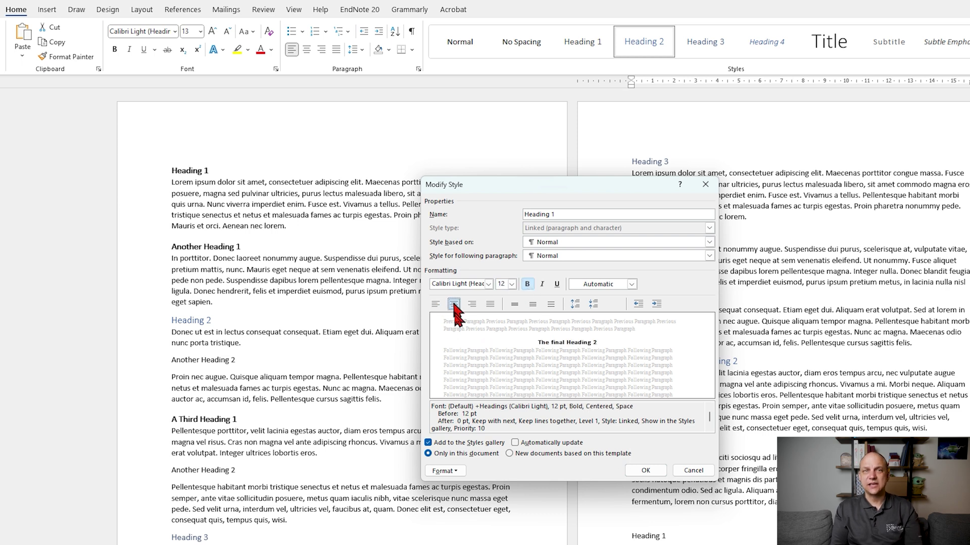
# Set the Heading 1 style's paragraph line spacing to Double and save the style
pyautogui.click(452, 470)
pyautogui.click(438, 496)
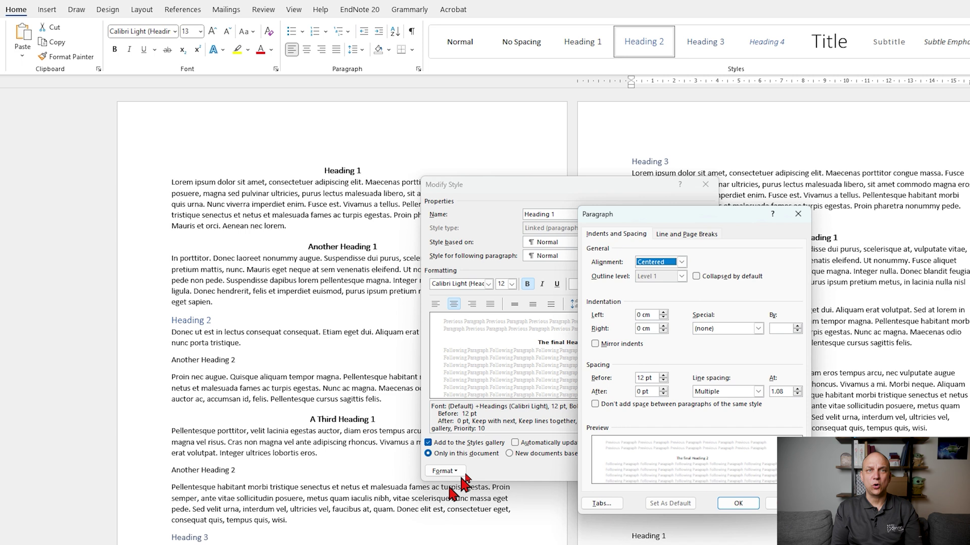
pyautogui.click(704, 392)
pyautogui.click(716, 418)
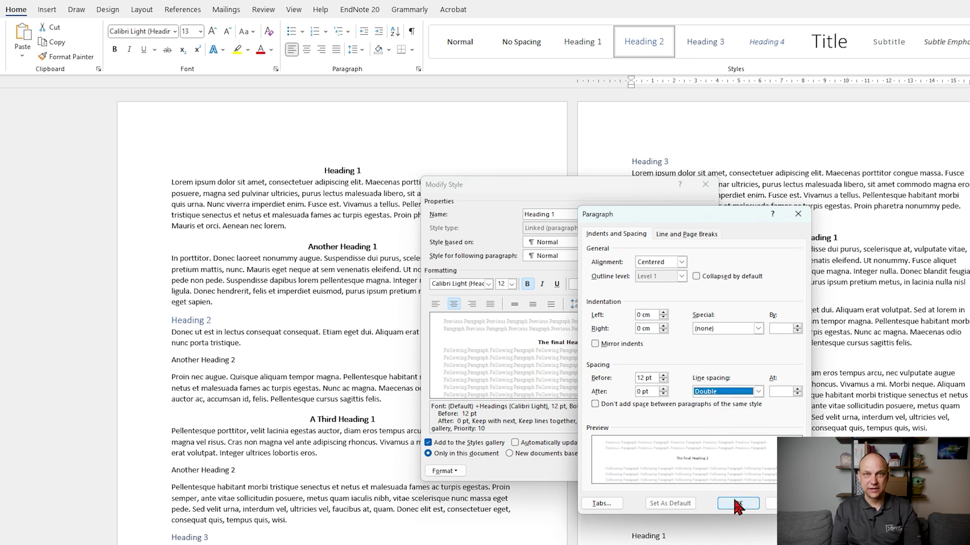
pyautogui.click(737, 504)
pyautogui.click(640, 472)
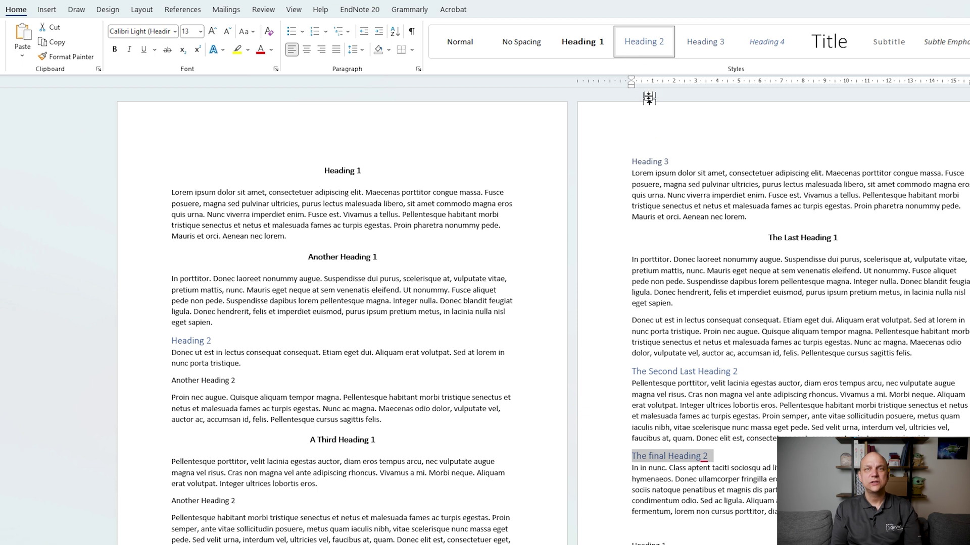
# Modify the Heading 2 style to be bold
pyautogui.rightClick(639, 44)
pyautogui.click(657, 65)
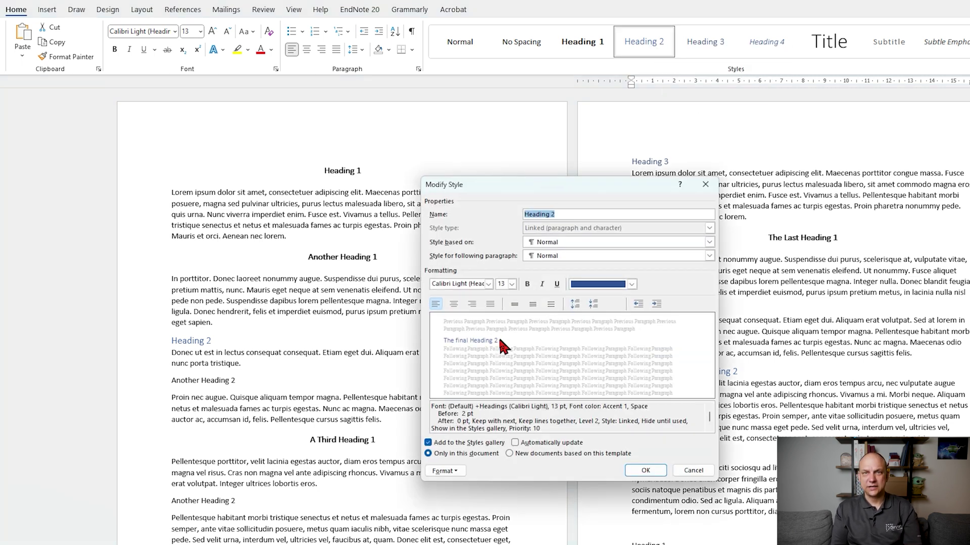
pyautogui.click(526, 285)
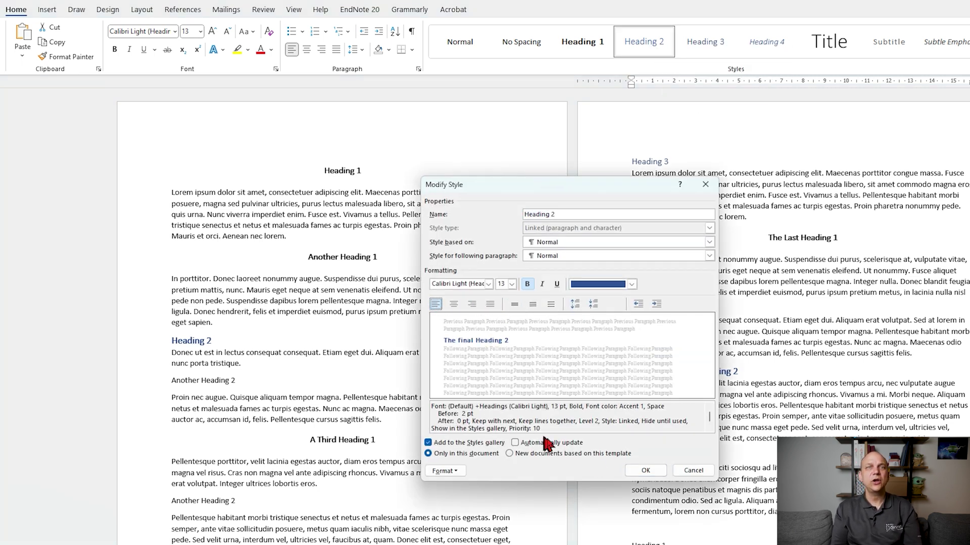
pyautogui.click(642, 474)
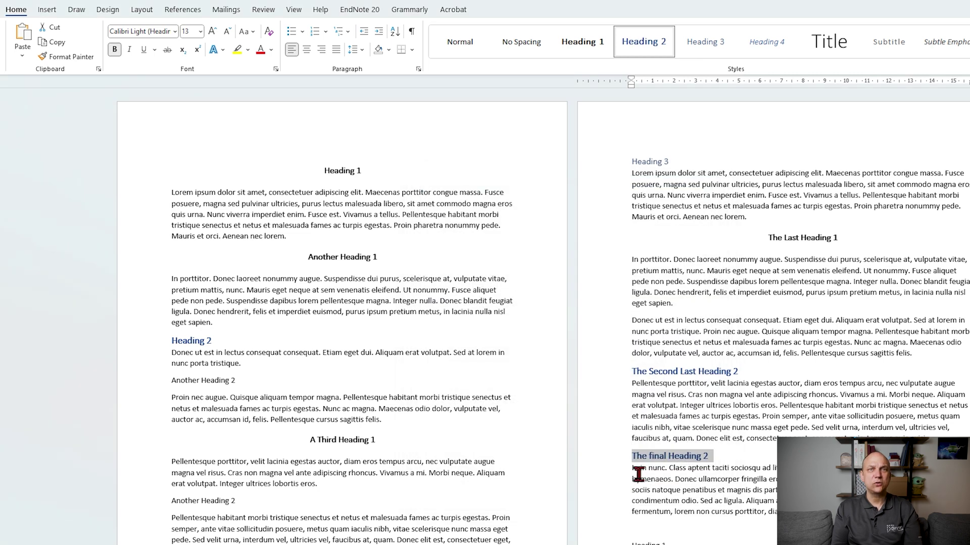
# Modify the Heading 3 style to be bold and italic
pyautogui.rightClick(705, 42)
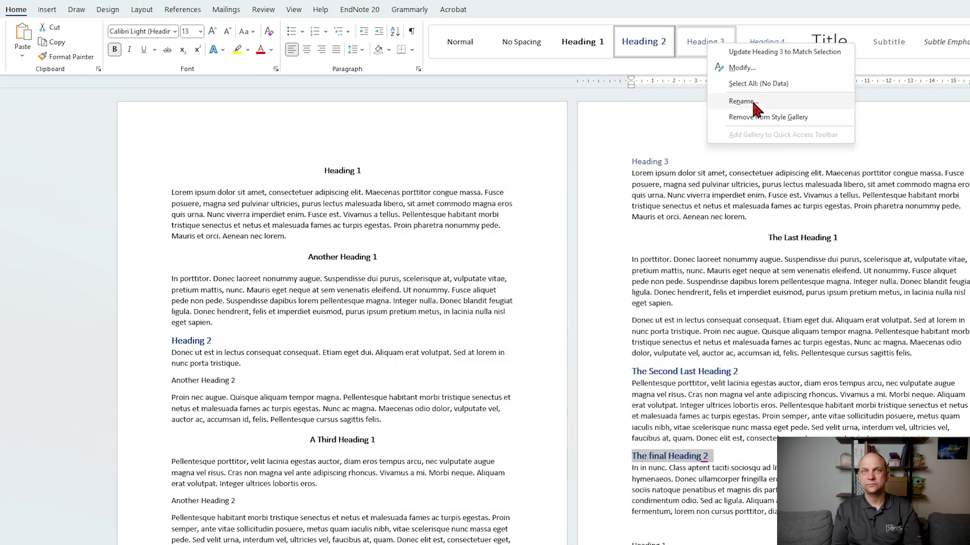
pyautogui.click(743, 68)
pyautogui.click(527, 284)
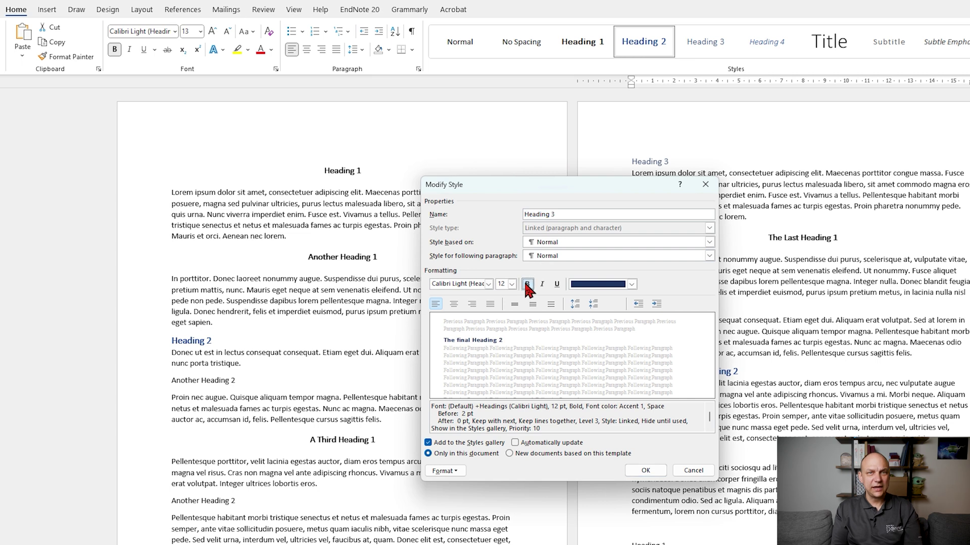
pyautogui.click(542, 284)
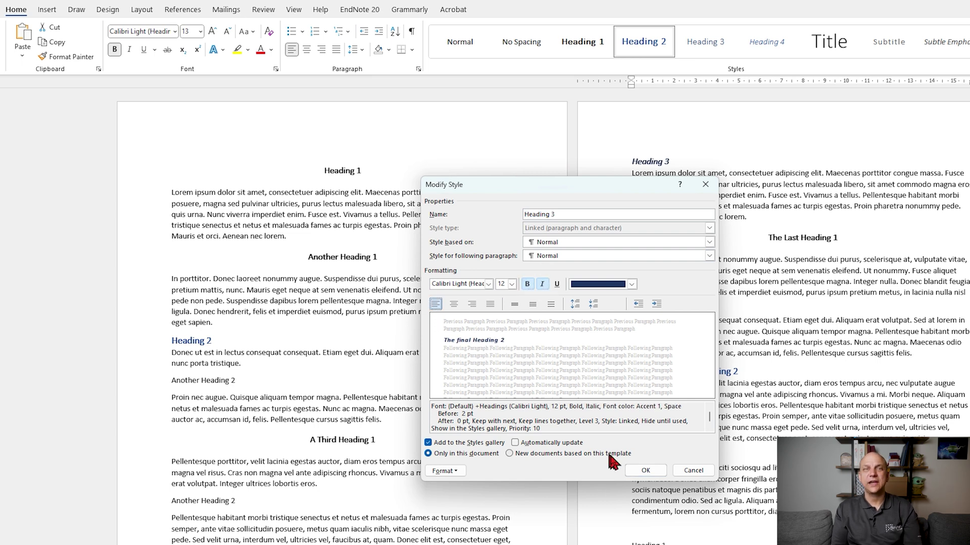
pyautogui.click(639, 470)
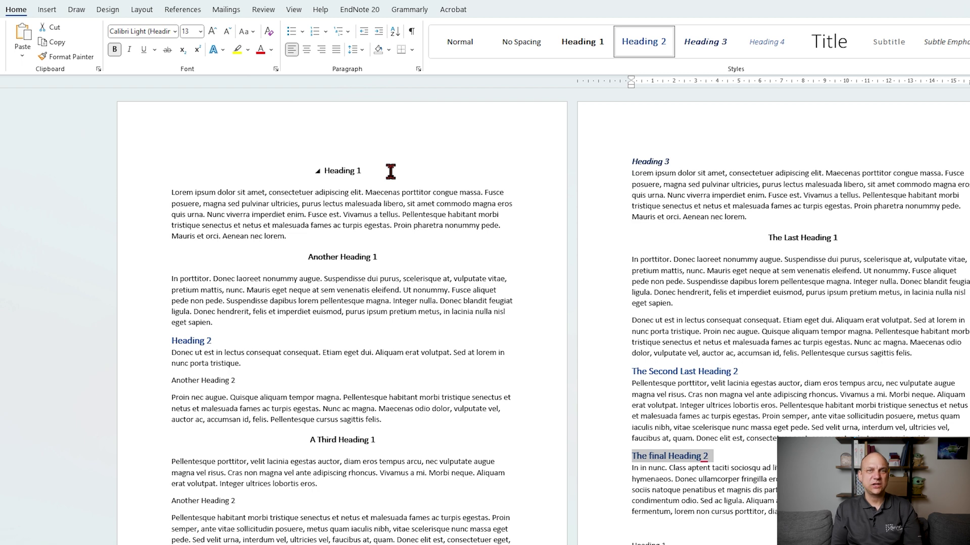
# Set the Heading 1 style's font colour to Red through its Font settings
pyautogui.click(631, 542)
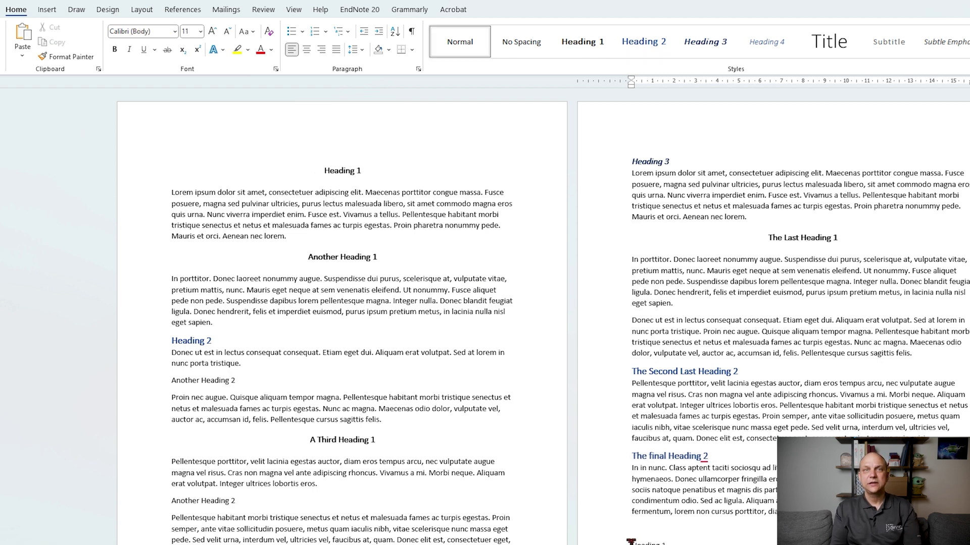
pyautogui.rightClick(579, 54)
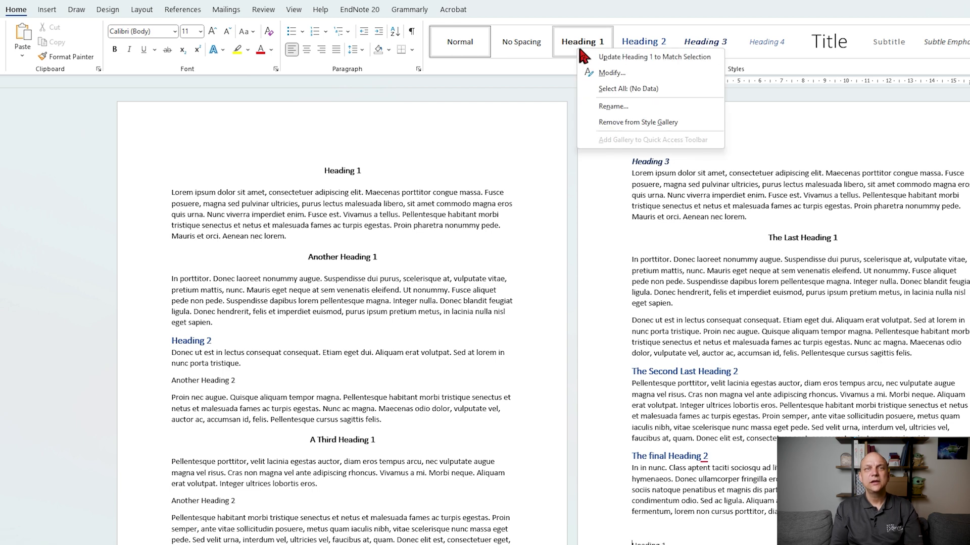
pyautogui.click(611, 72)
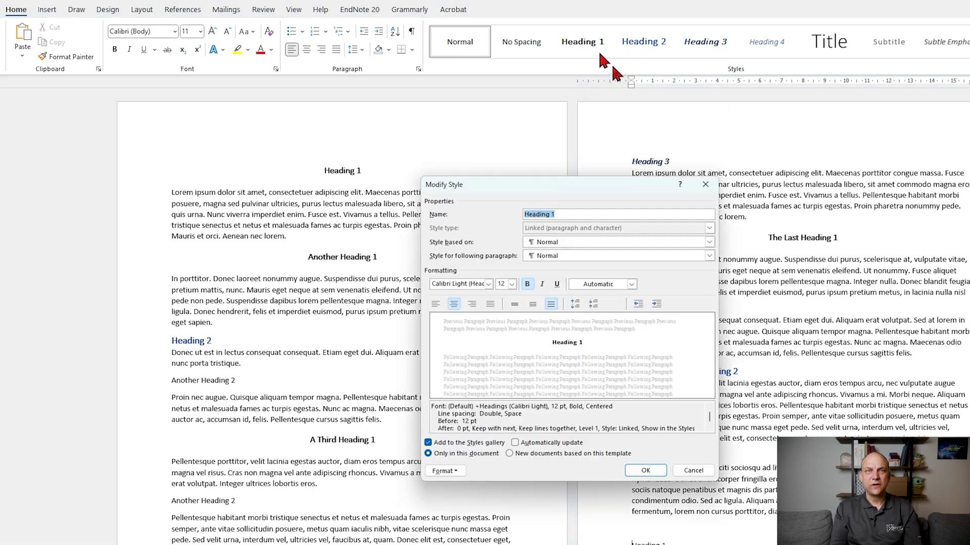
pyautogui.click(445, 471)
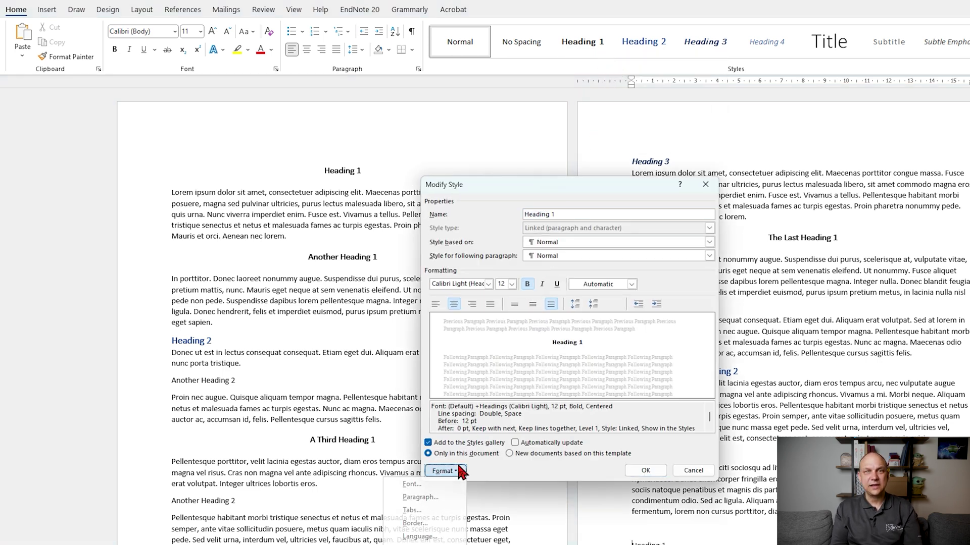
pyautogui.click(411, 485)
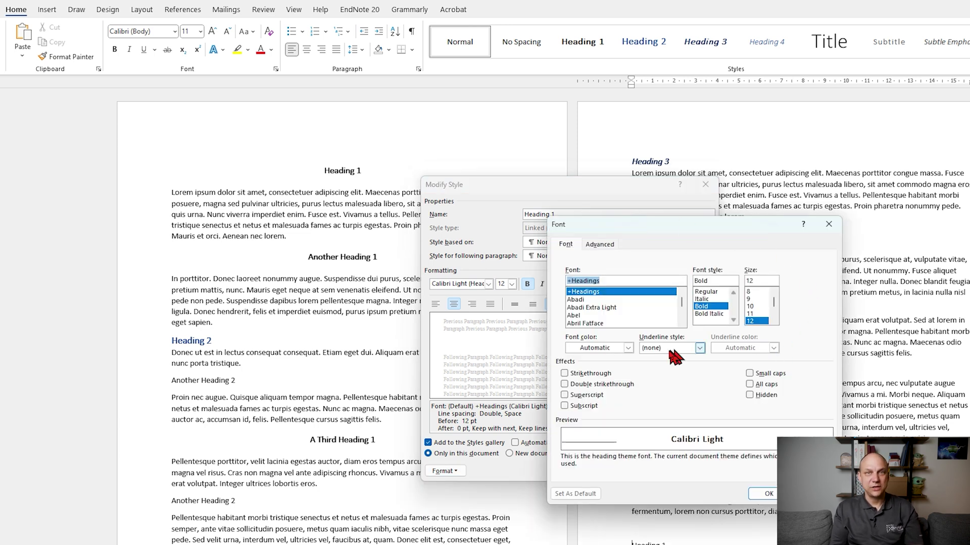
pyautogui.click(613, 348)
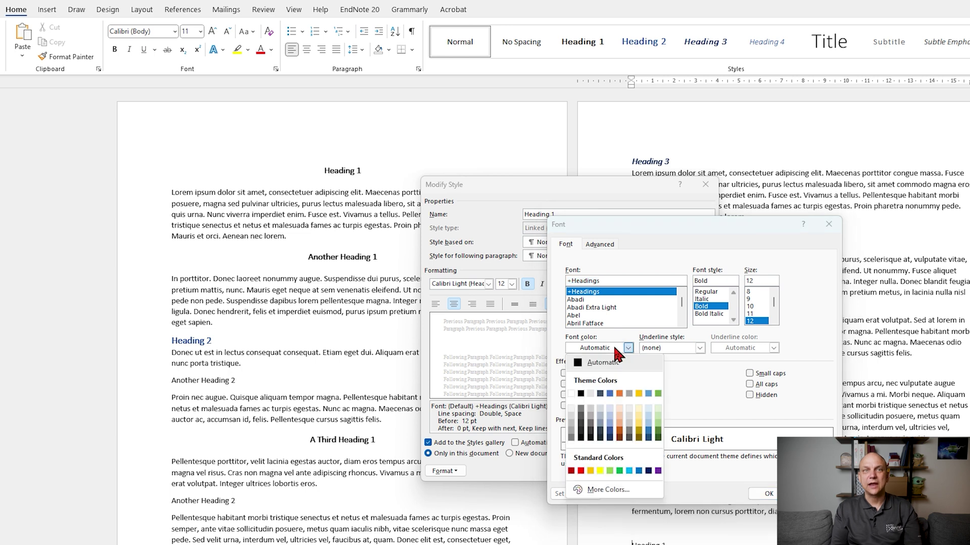
pyautogui.click(580, 471)
pyautogui.click(768, 494)
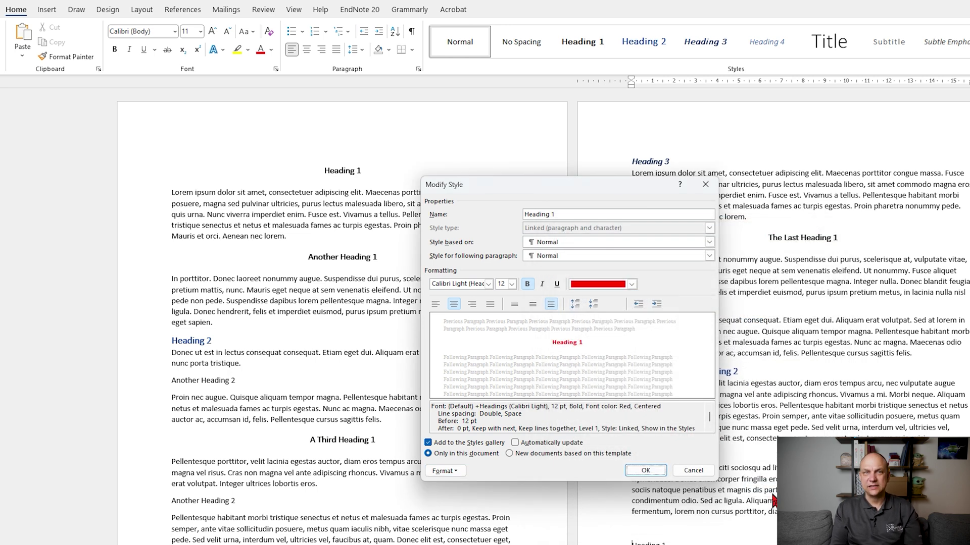
pyautogui.click(649, 471)
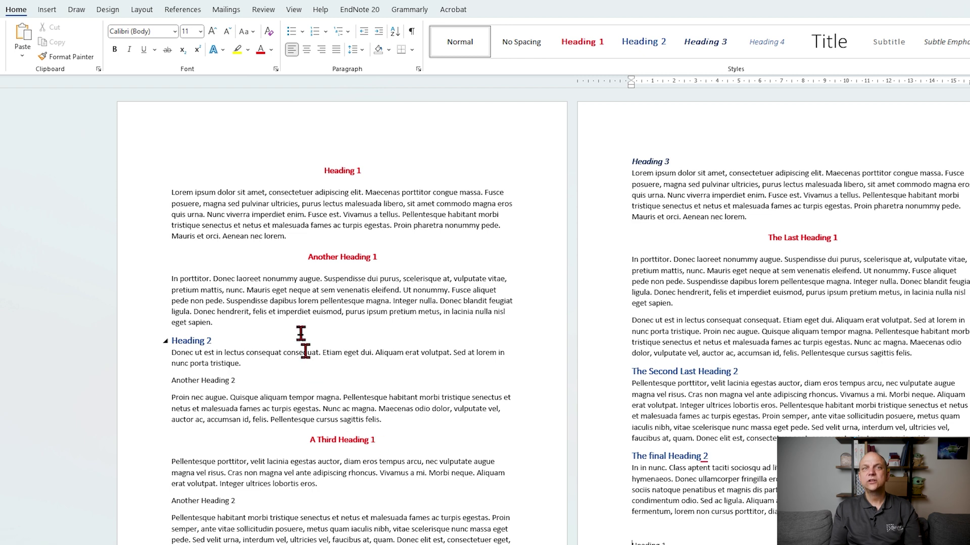
# Add empty lines above the first heading and insert an Automatic Table 2 table of contents there
pyautogui.click(326, 169)
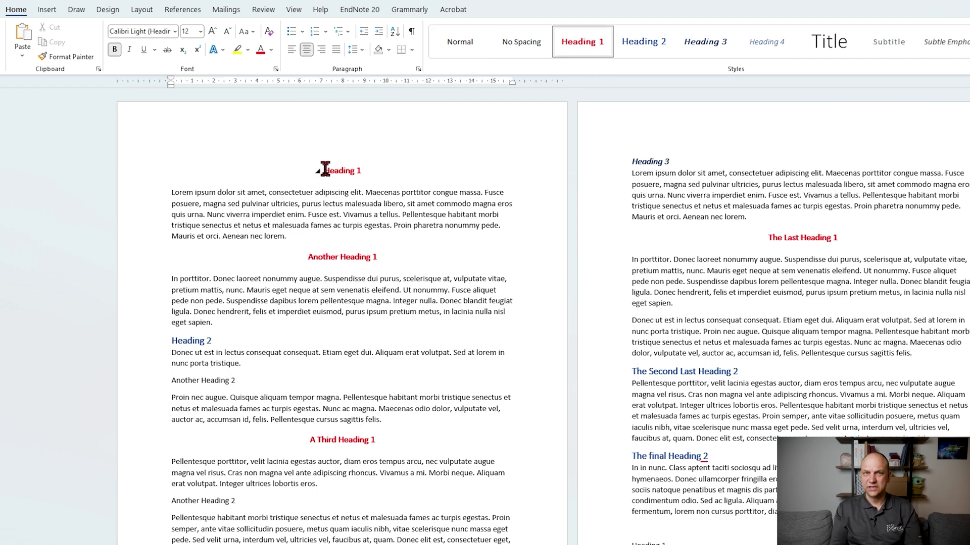
pyautogui.press('Return')
pyautogui.press('Return')
pyautogui.press('Return')
pyautogui.press('Return')
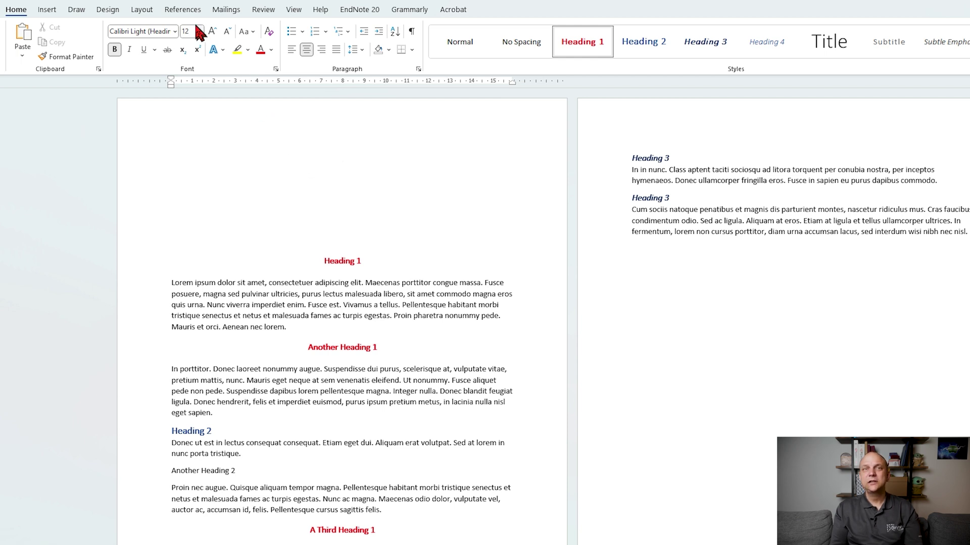
pyautogui.click(181, 10)
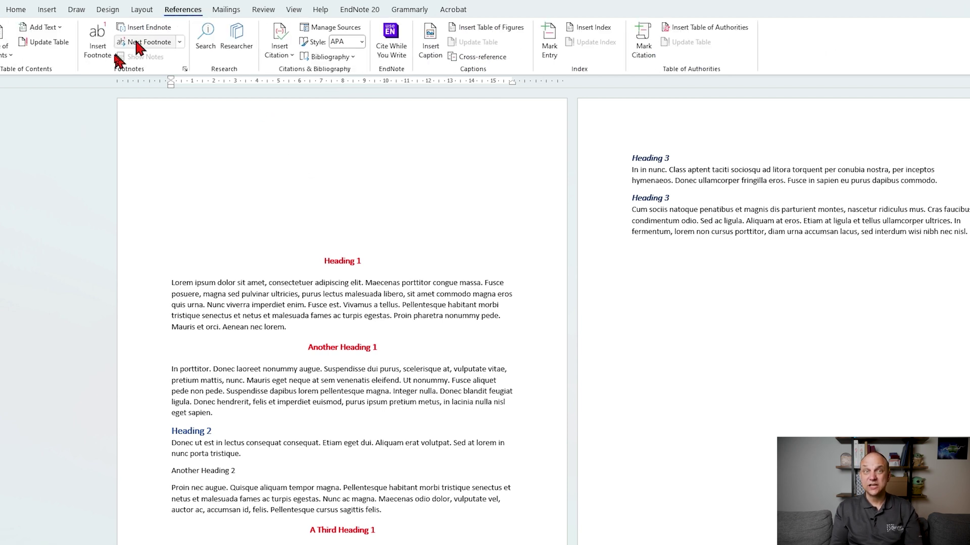
pyautogui.click(8, 60)
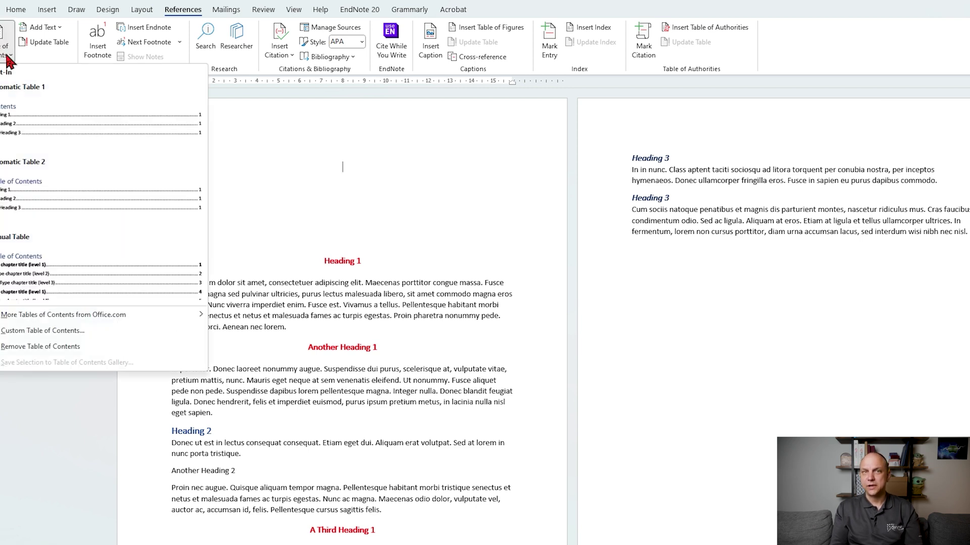
pyautogui.click(5, 196)
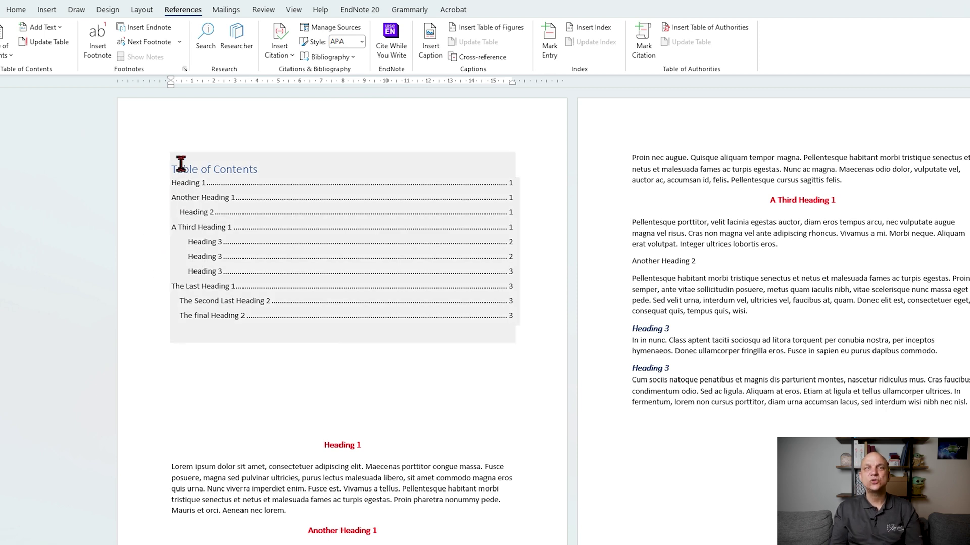
# Update the entire table of contents so it includes all headings and current page numbers
pyautogui.click(181, 164)
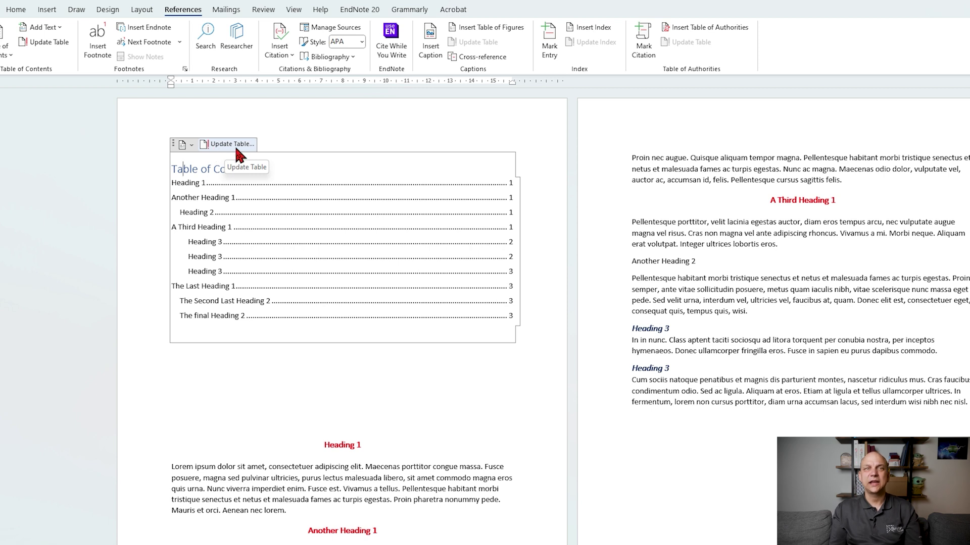
pyautogui.click(639, 439)
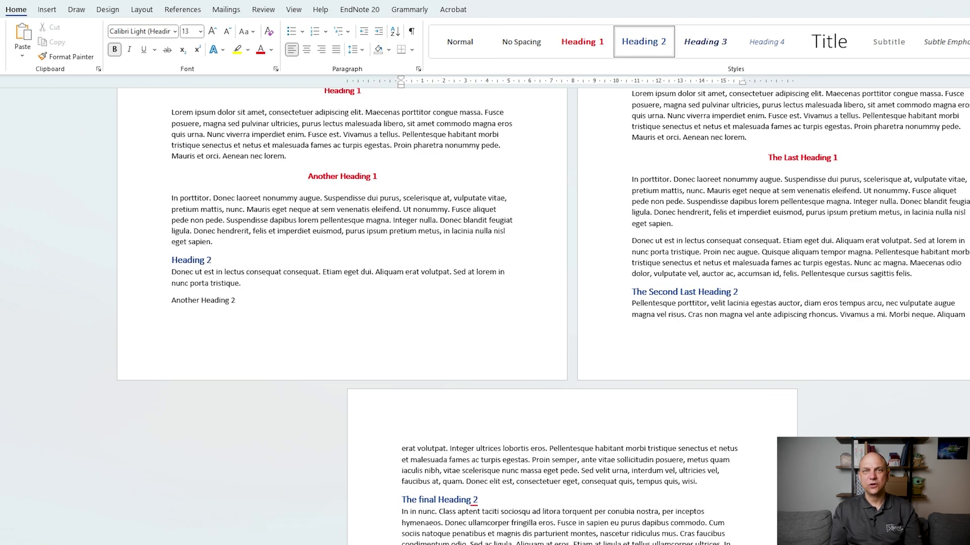
pyautogui.click(708, 46)
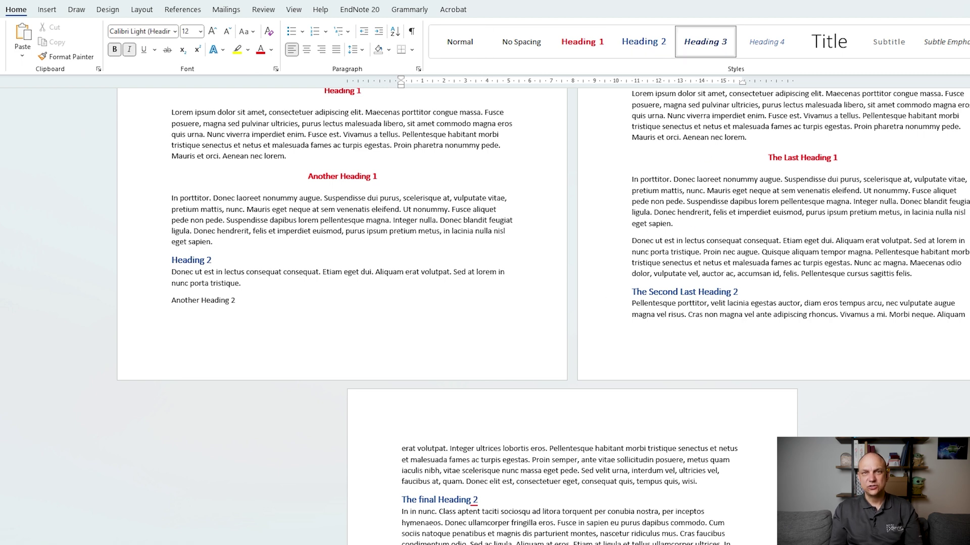
pyautogui.click(761, 41)
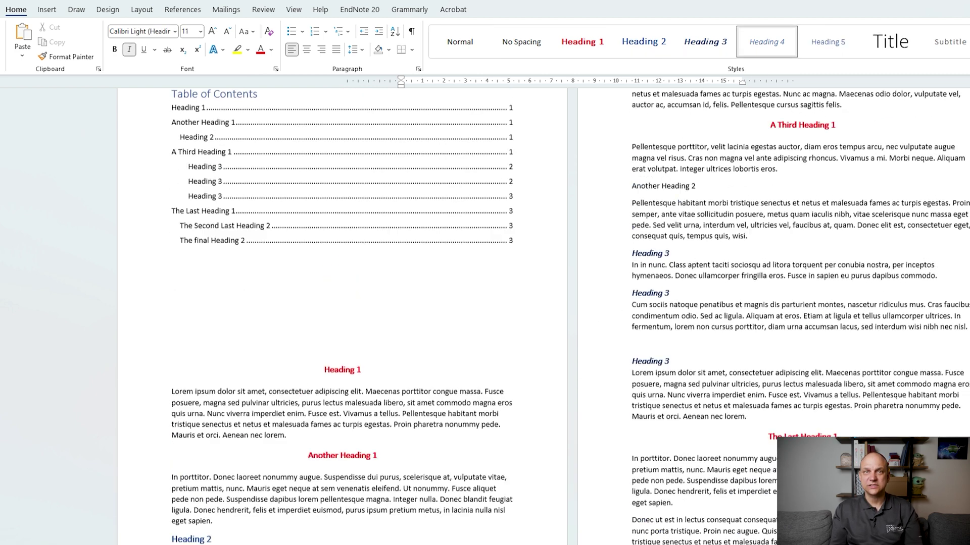
pyautogui.scroll(2, 434, 500)
pyautogui.click(207, 169)
pyautogui.click(222, 145)
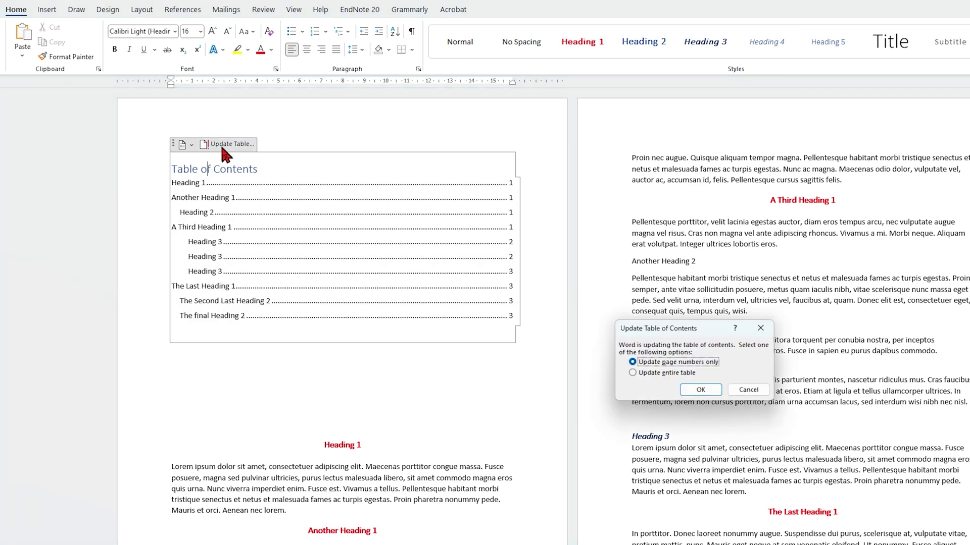
pyautogui.press('Down')
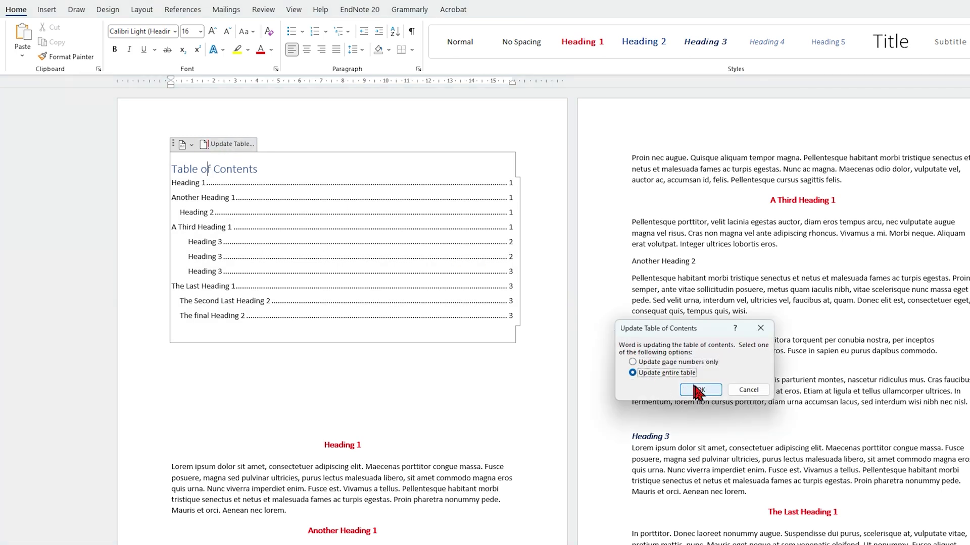
pyautogui.click(700, 390)
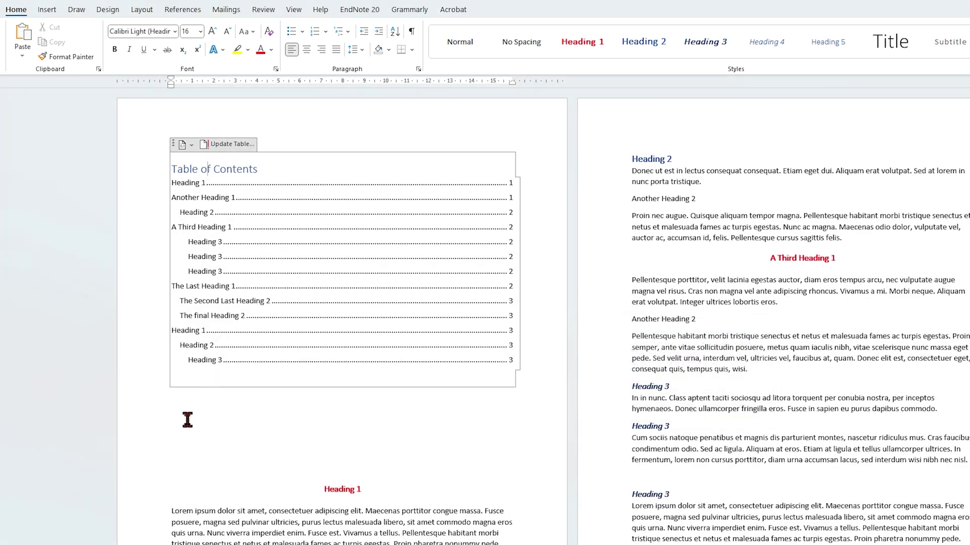